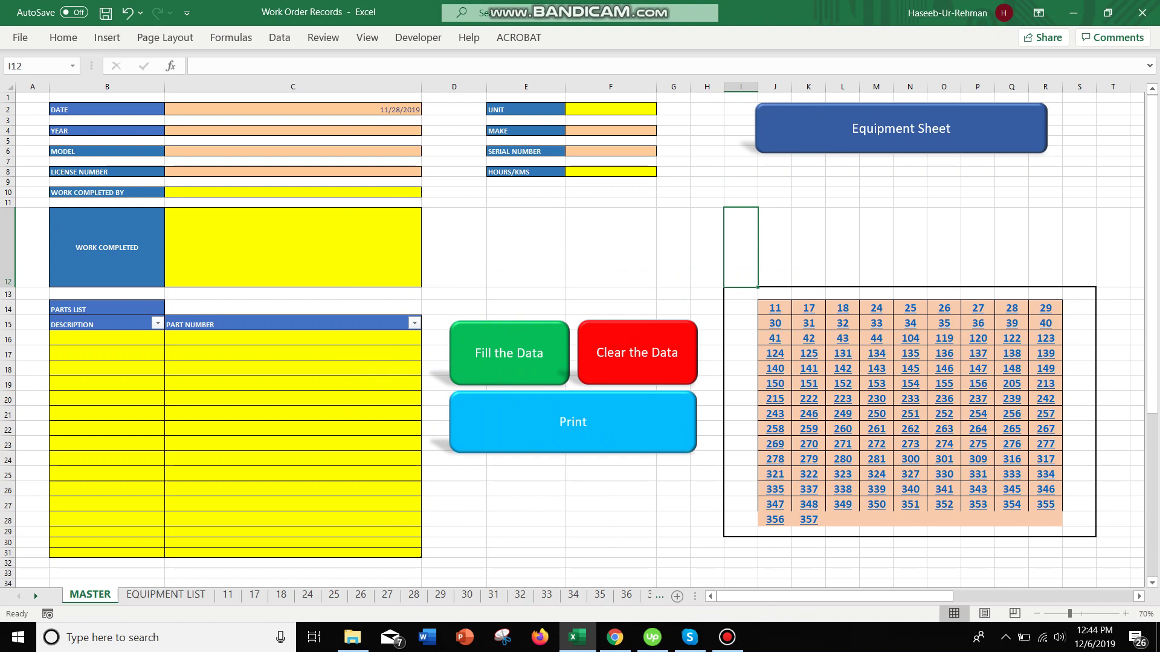
Choose unit 354 from the UNIT dropdown so its Trail King details auto-fill the form
{"action": "left_click", "coordinate": [293, 130]}
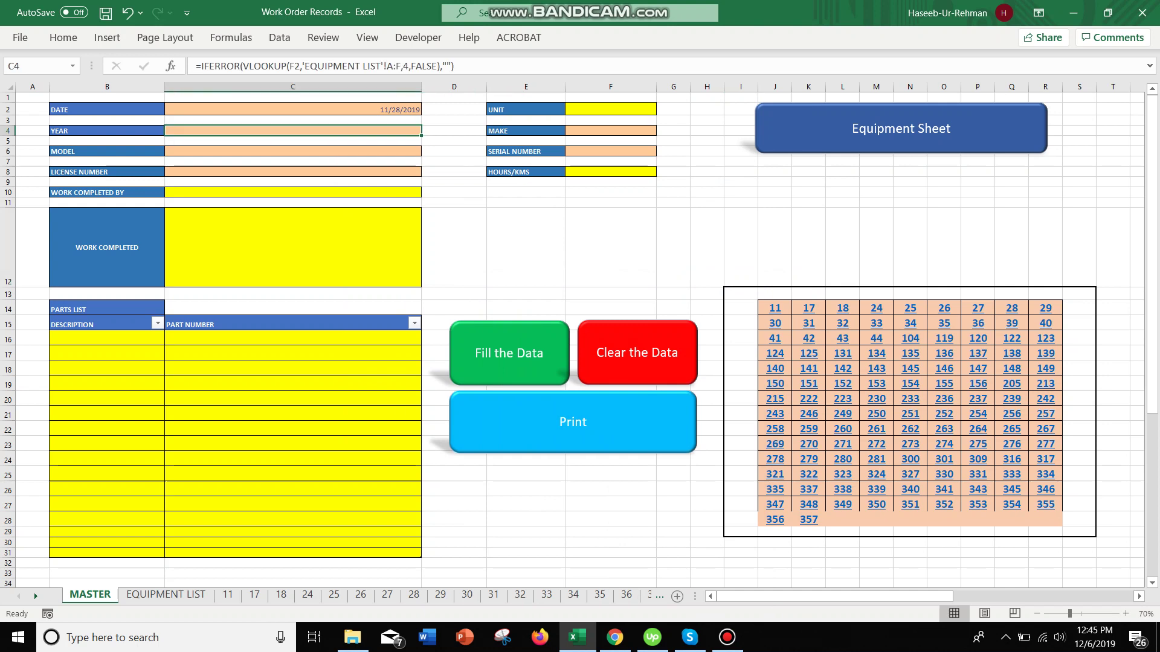
{"action": "key", "text": "Down"}
{"action": "key", "text": "Down"}
{"action": "key", "text": "Down"}
{"action": "key", "text": "Down"}
{"action": "key", "text": "Down"}
{"action": "key", "text": "Down"}
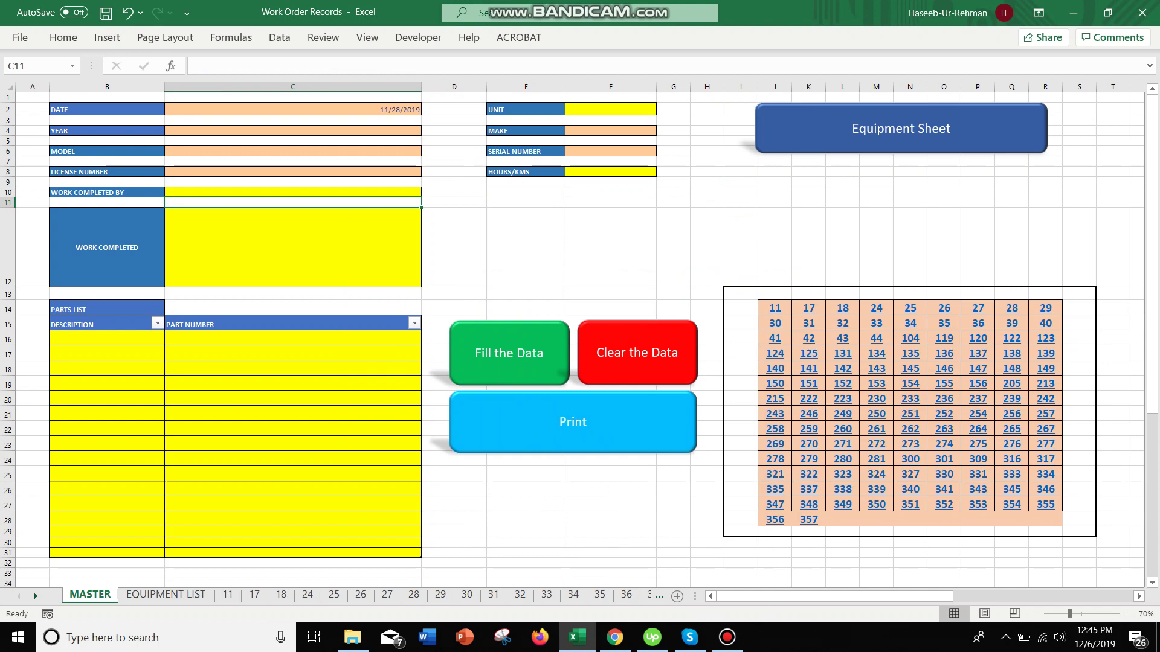
{"action": "left_click", "coordinate": [609, 110]}
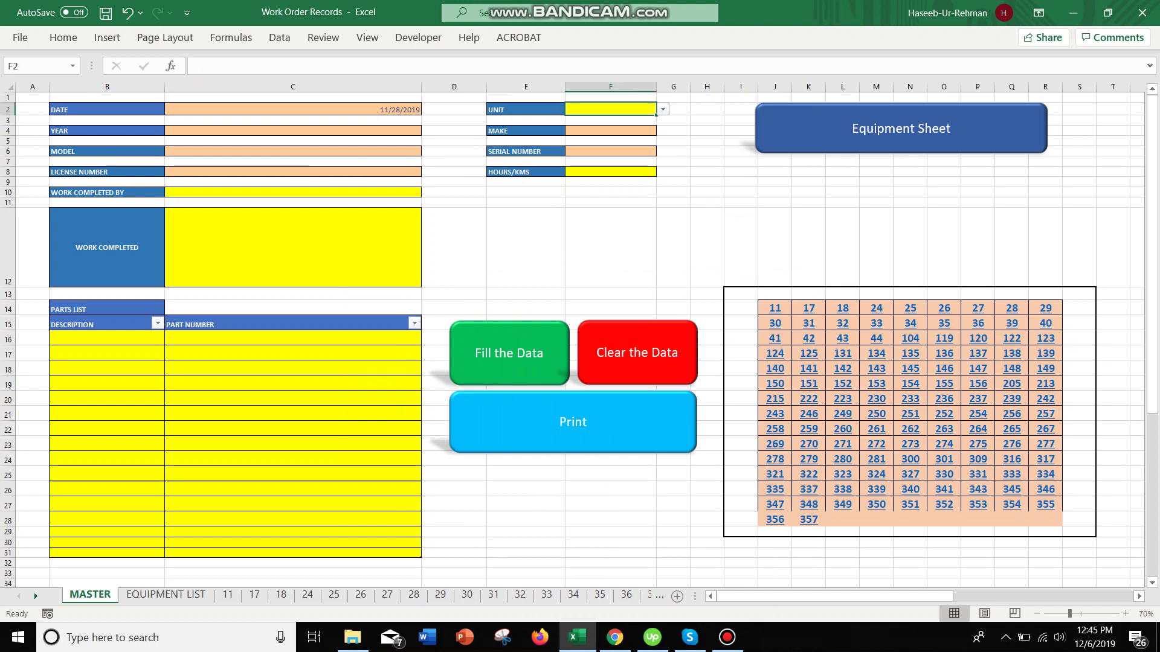
{"action": "key", "text": "alt+Down"}
{"action": "scroll", "coordinate": [612, 142], "scroll_direction": "down", "scroll_amount": 5}
{"action": "scroll", "coordinate": [612, 142], "scroll_direction": "down", "scroll_amount": 10}
{"action": "scroll", "coordinate": [611, 143], "scroll_direction": "down", "scroll_amount": 10}
{"action": "scroll", "coordinate": [611, 142], "scroll_direction": "down", "scroll_amount": 8}
{"action": "scroll", "coordinate": [612, 142], "scroll_direction": "down", "scroll_amount": 2}
{"action": "scroll", "coordinate": [612, 142], "scroll_direction": "up", "scroll_amount": 5}
{"action": "scroll", "coordinate": [611, 142], "scroll_direction": "up", "scroll_amount": 10}
{"action": "scroll", "coordinate": [612, 143], "scroll_direction": "down", "scroll_amount": 5}
{"action": "scroll", "coordinate": [616, 142], "scroll_direction": "down", "scroll_amount": 10}
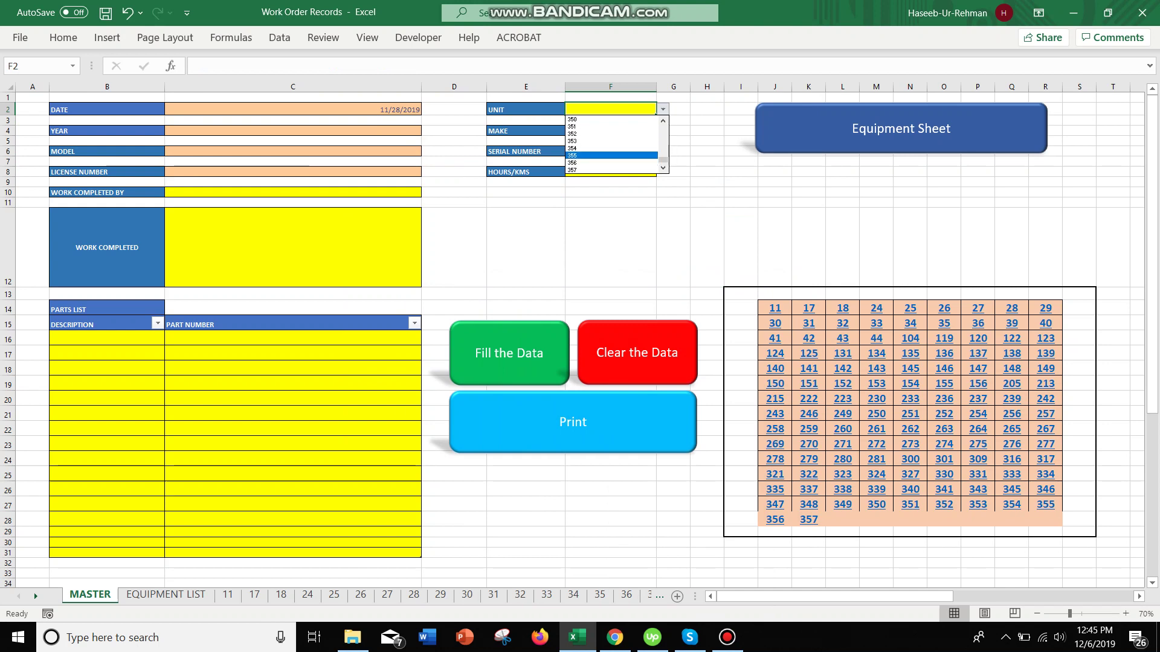
{"action": "key", "text": "Return"}
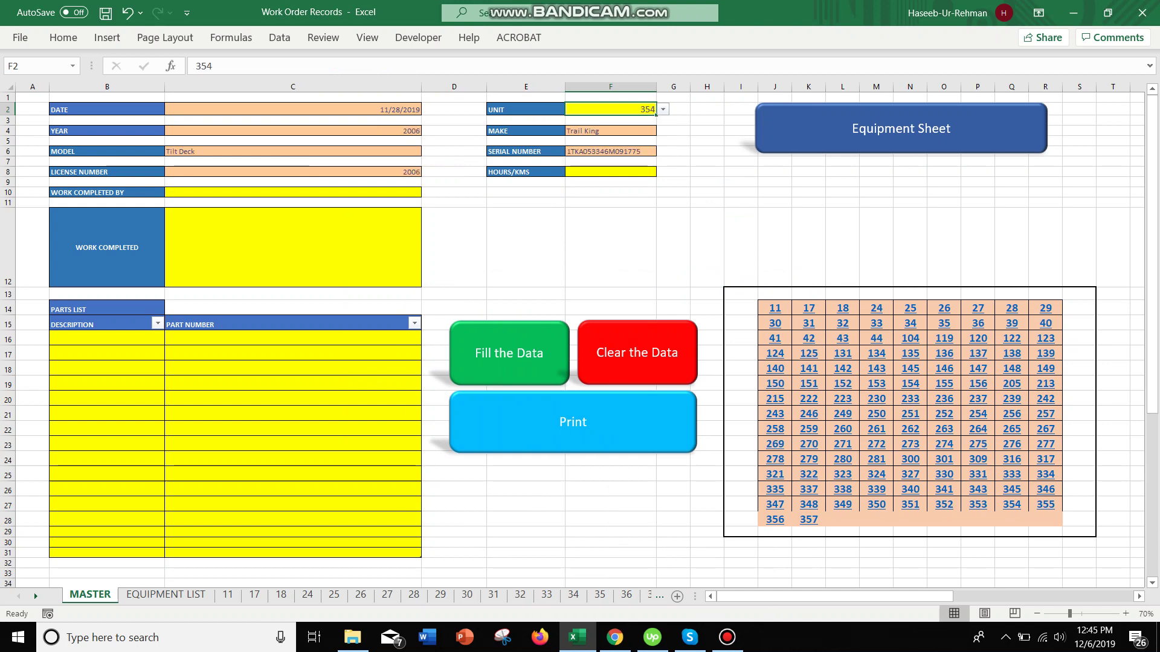
Enter 32 hours/kms and move on to the WORK COMPLETED field
{"action": "key", "text": "Return"}
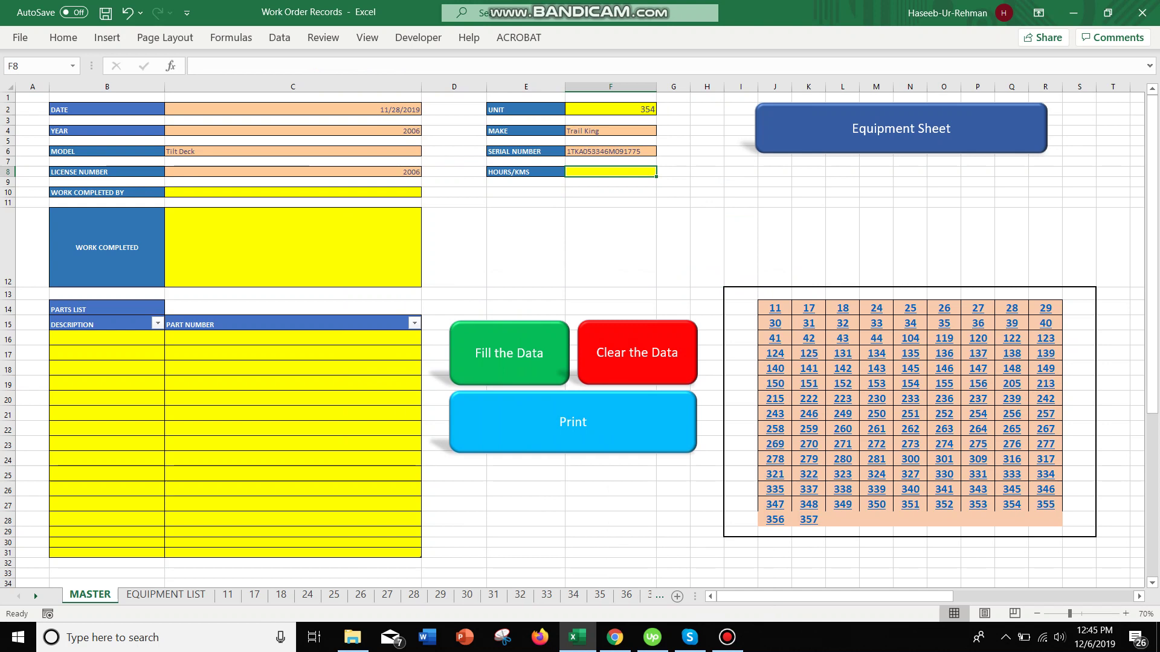
{"action": "type", "text": "3"}
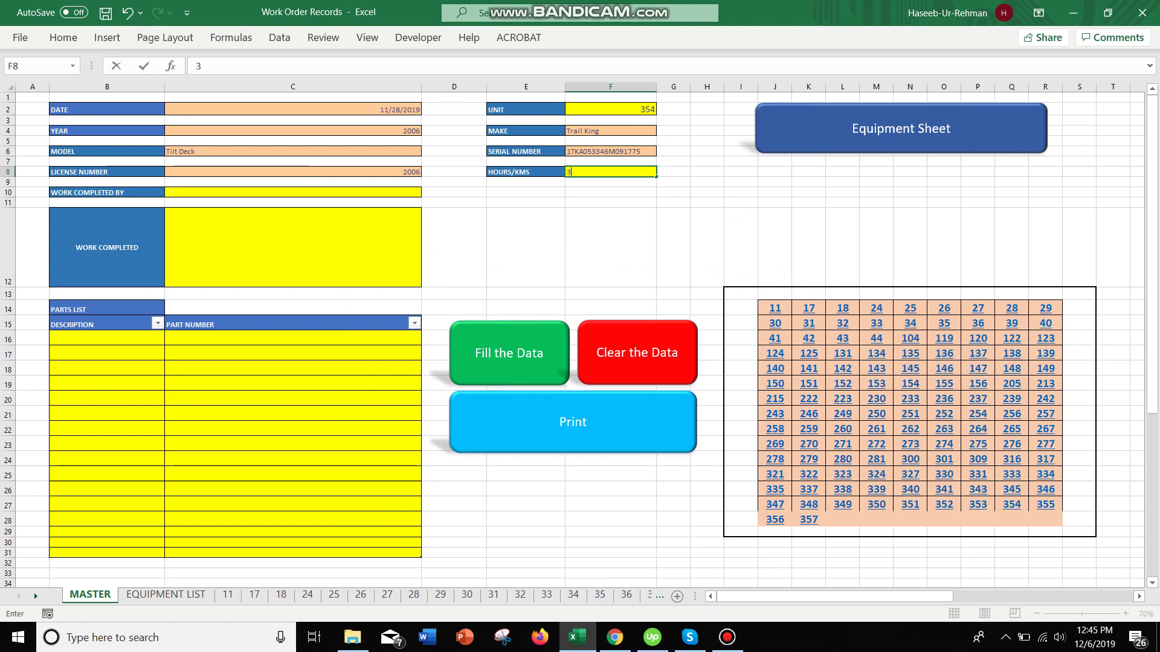
{"action": "type", "text": "2"}
{"action": "key", "text": "Return"}
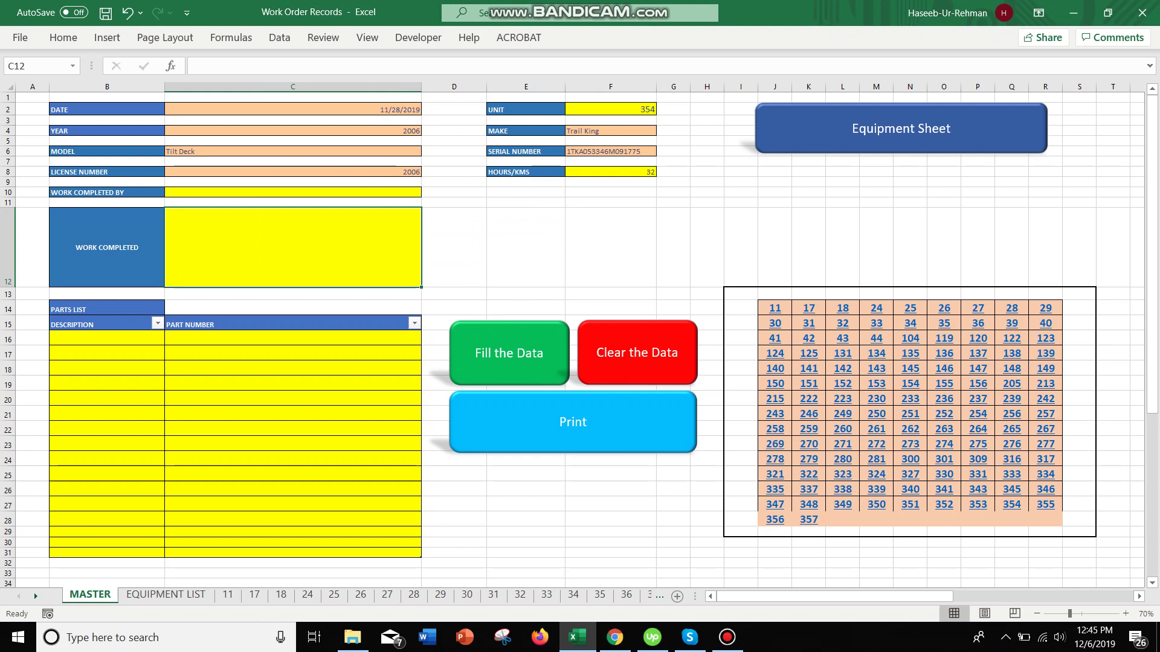
{"action": "type", "text": "Construction Work"}
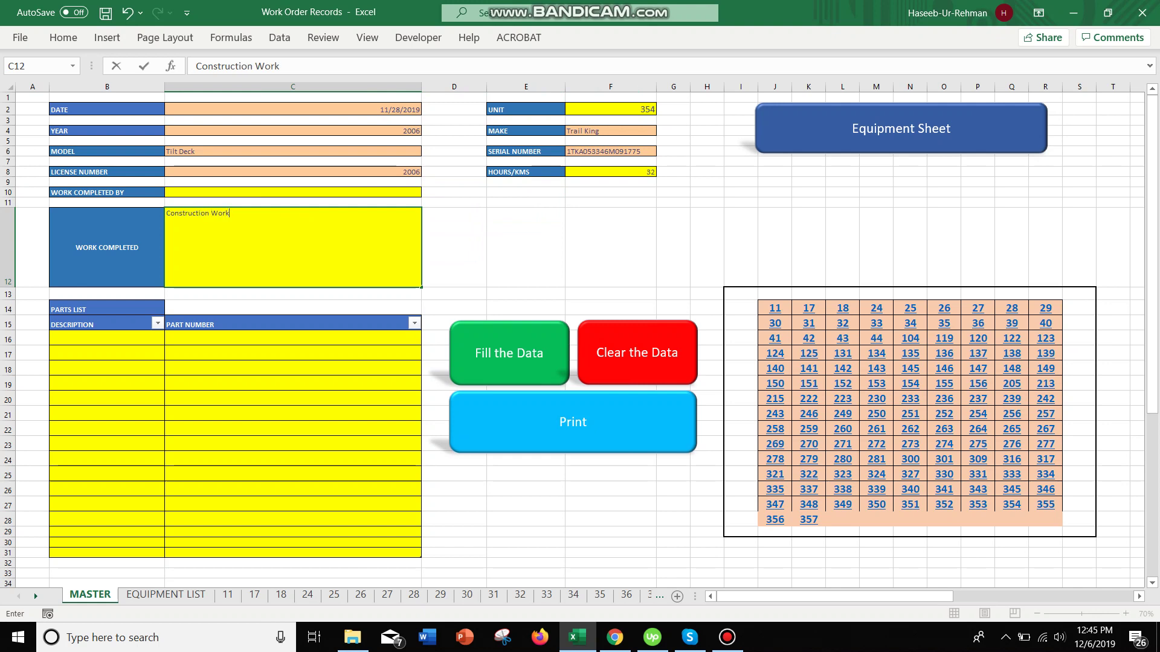
Commit Construction Work and add Screw with part number 675 to the parts list
{"action": "left_click", "coordinate": [106, 338]}
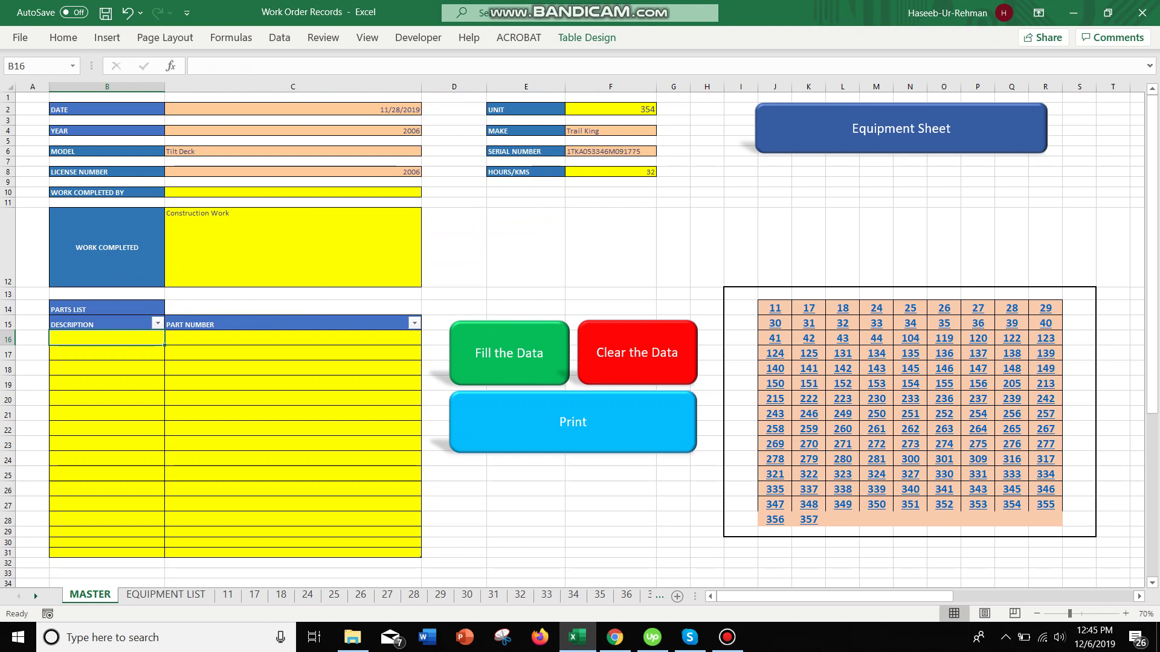
{"action": "key", "text": "Tab"}
{"action": "key", "text": "shift+Tab"}
{"action": "type", "text": "Scre"}
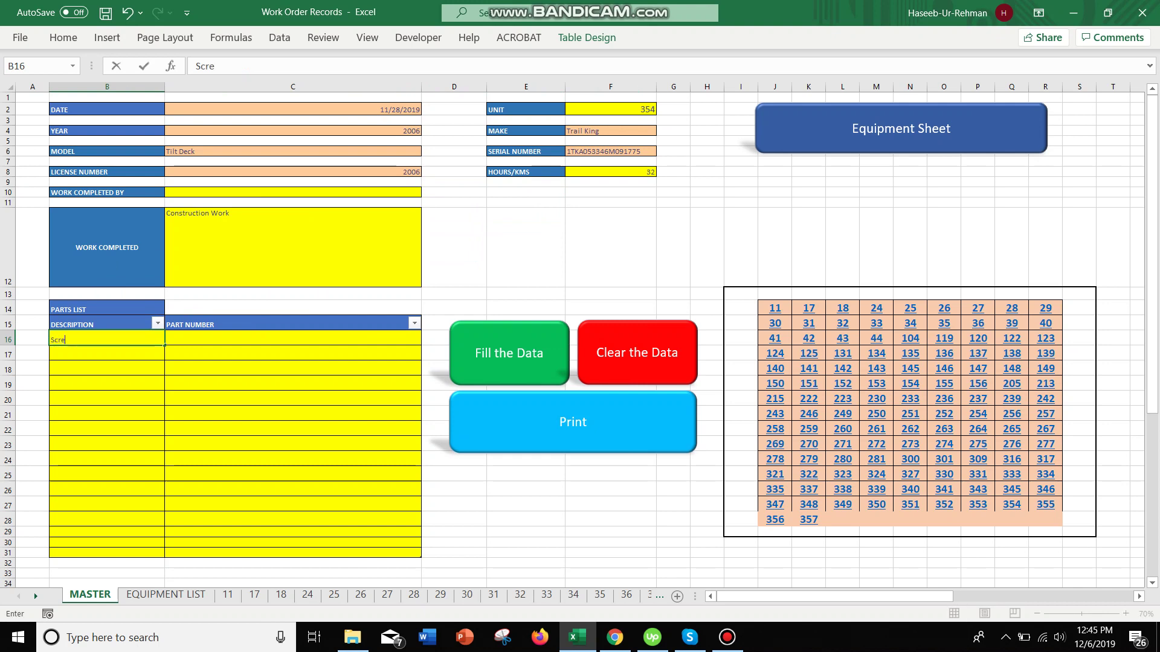
{"action": "type", "text": "w"}
{"action": "key", "text": "Tab"}
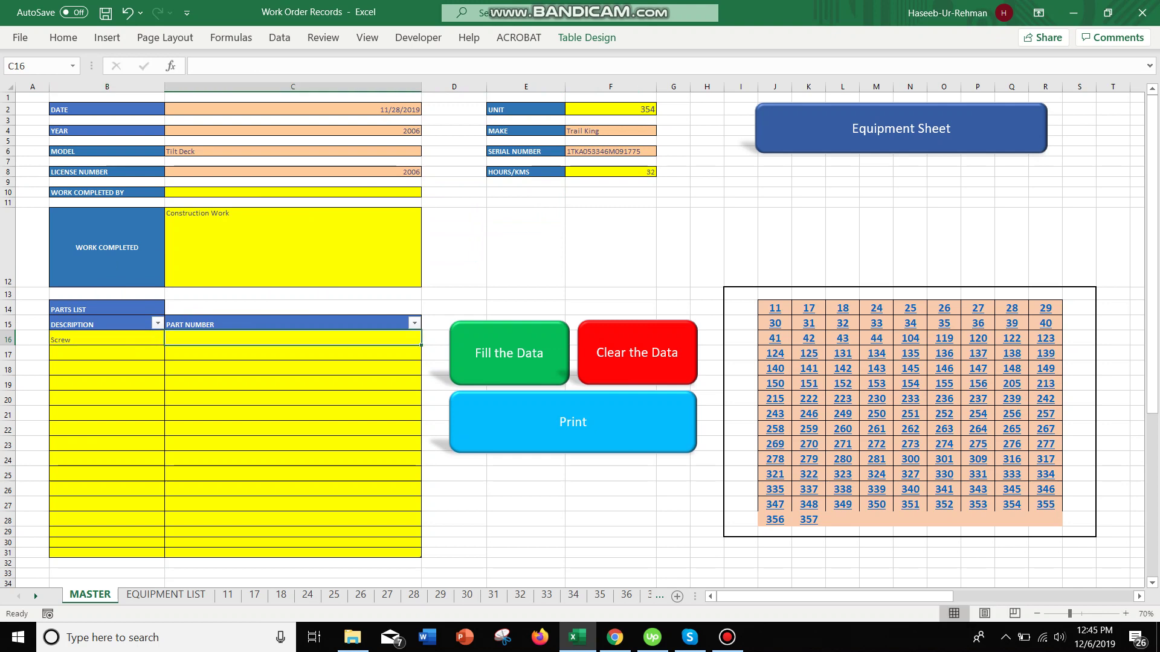
{"action": "type", "text": "675"}
{"action": "key", "text": "Return"}
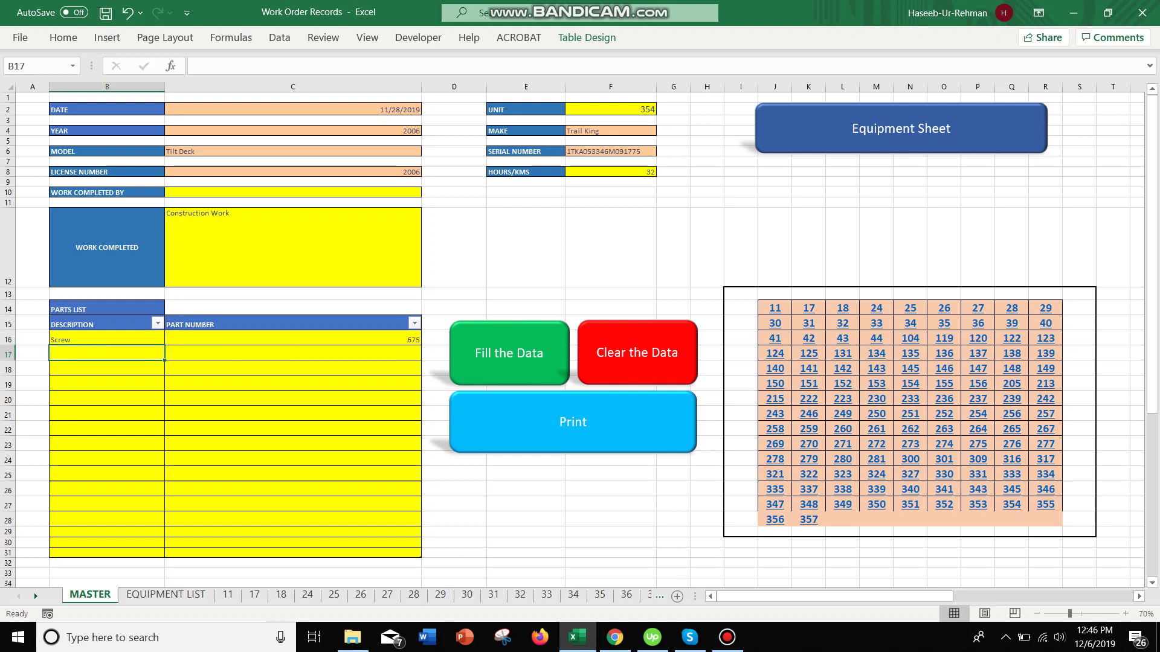
Review the parts rows and work description, then move up to the work-completed-by field
{"action": "left_click_drag", "start_coordinate": [107, 339], "coordinate": [292, 400]}
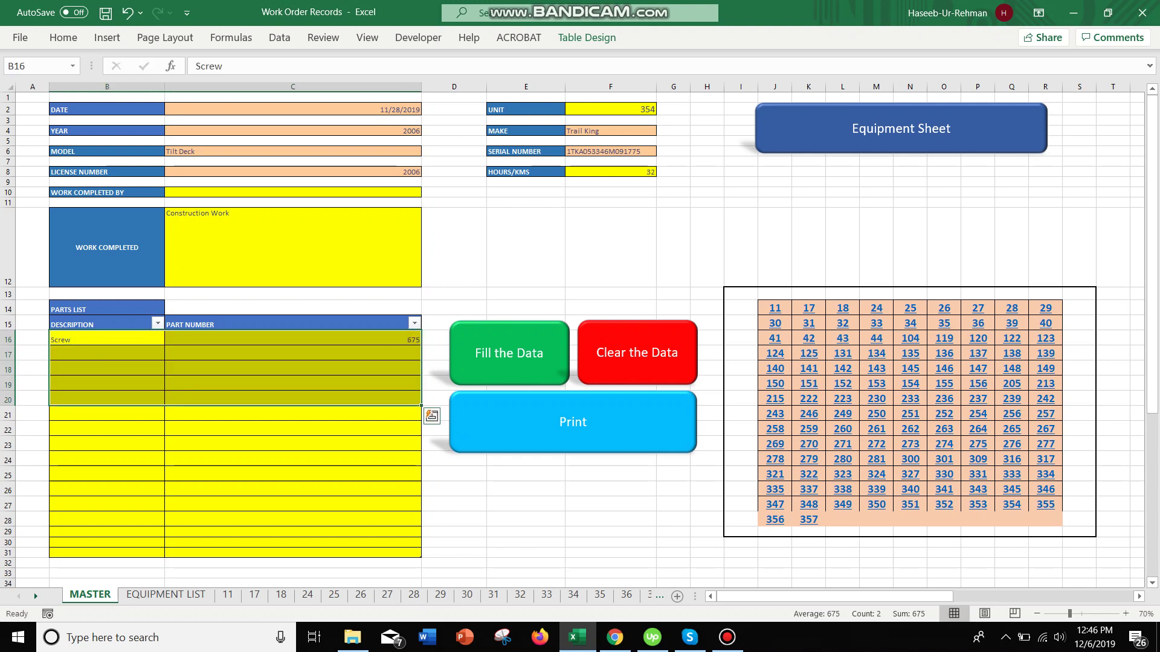
{"action": "left_click", "coordinate": [292, 247]}
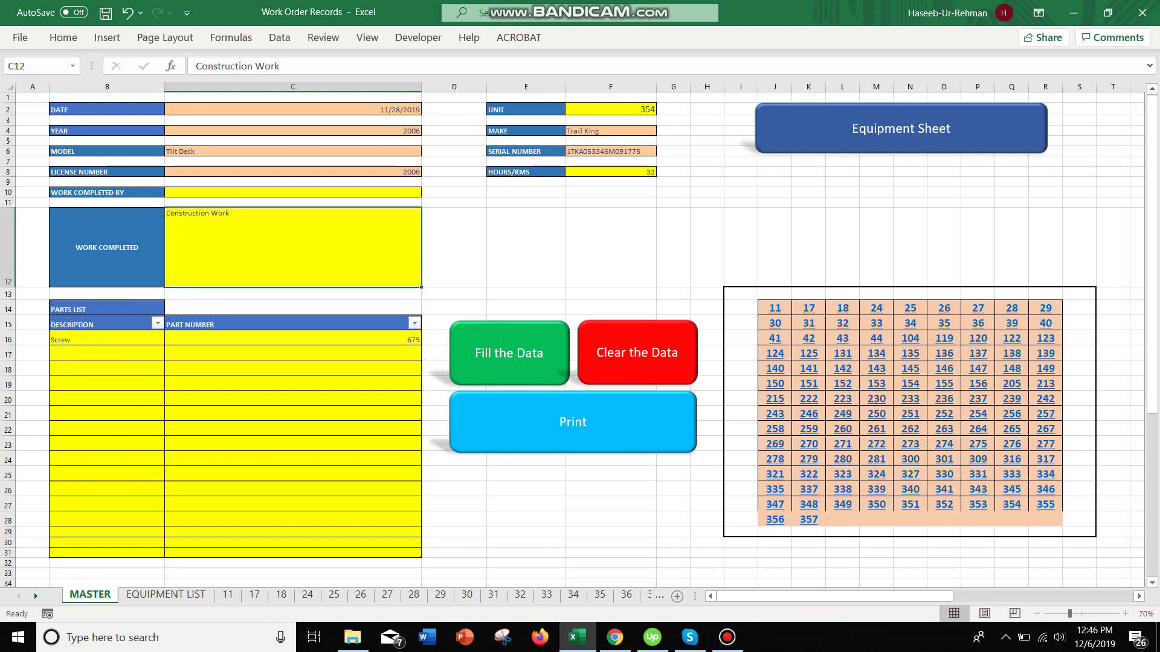
{"action": "key", "text": "Up"}
{"action": "key", "text": "Up"}
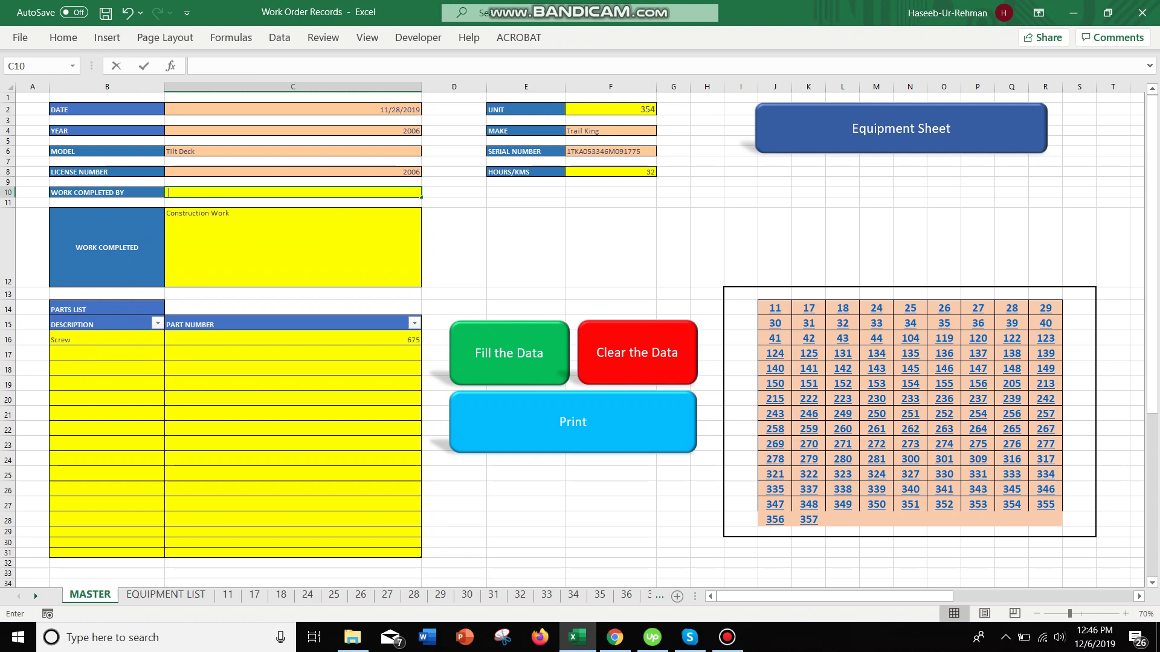
{"action": "type", "text": "Jhon"}
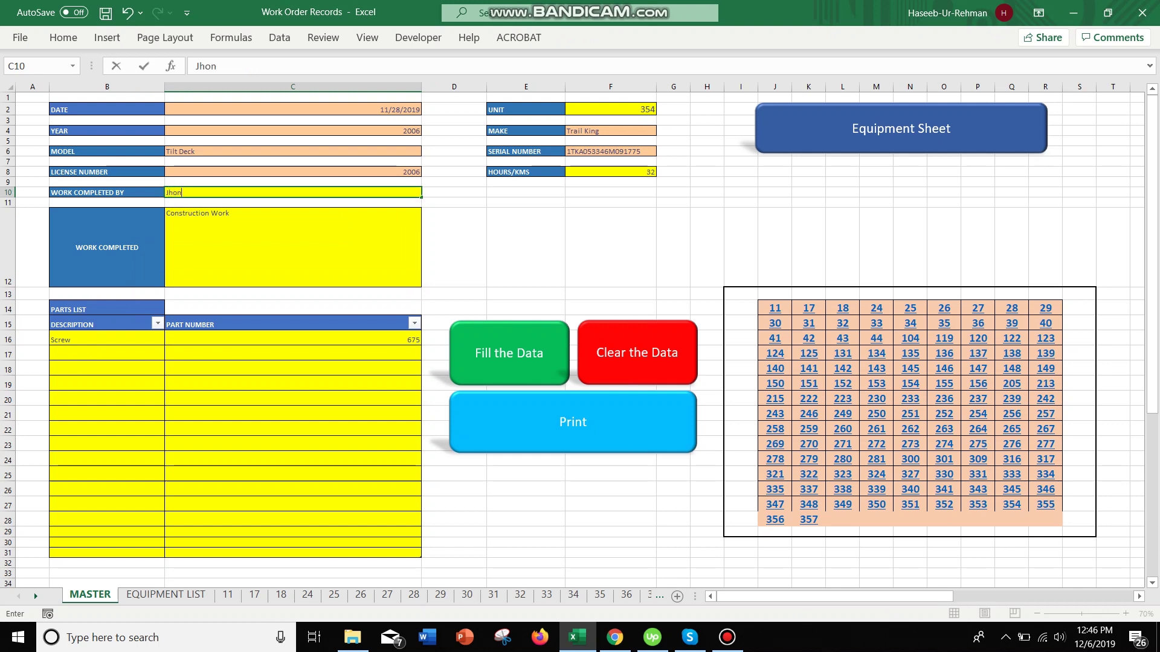
Commit Jhon as the worker, then clear the unit number to empty the MASTER form
{"action": "left_click", "coordinate": [610, 247]}
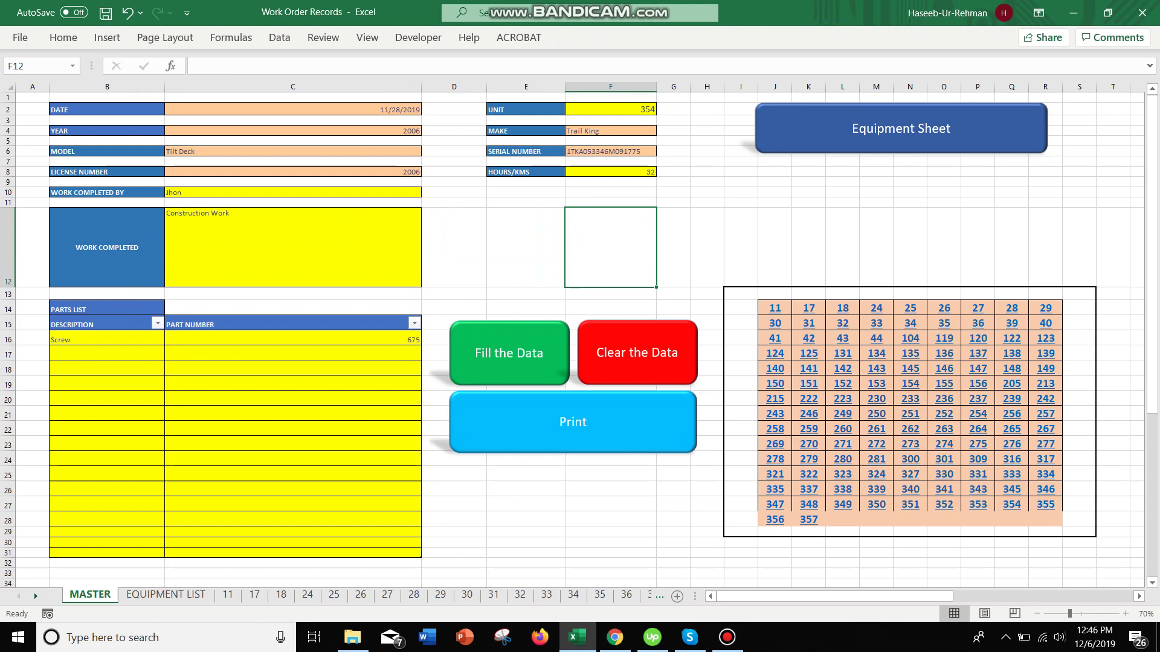
{"action": "key", "text": "Up"}
{"action": "key", "text": "Up"}
{"action": "key", "text": "Up"}
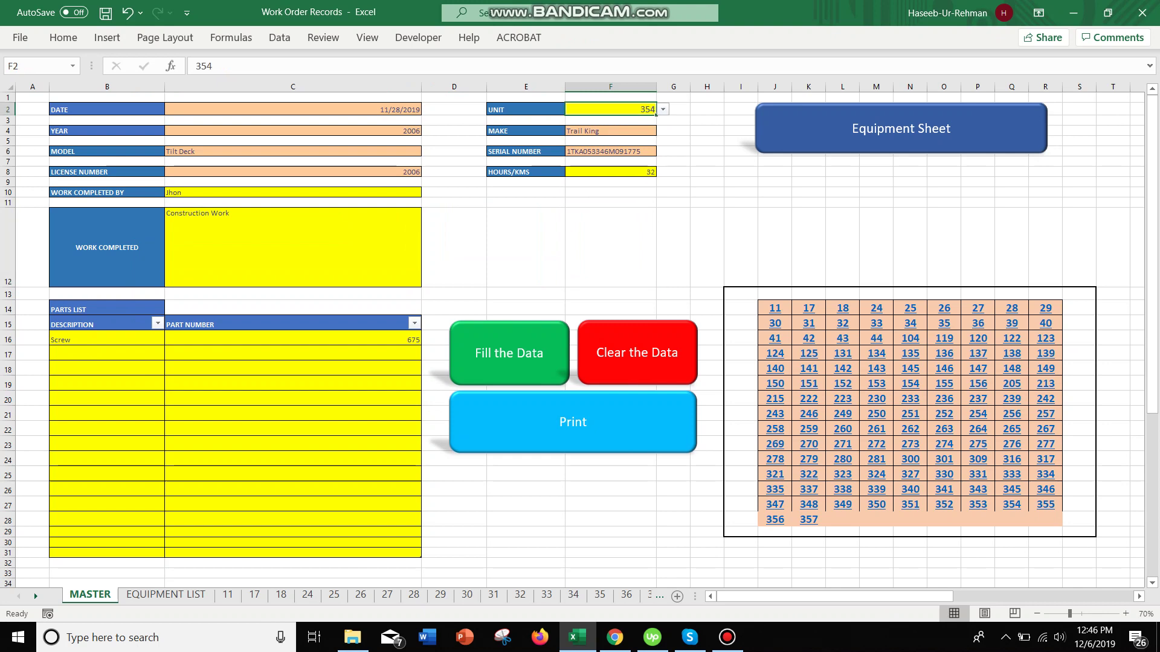
{"action": "key", "text": "Delete"}
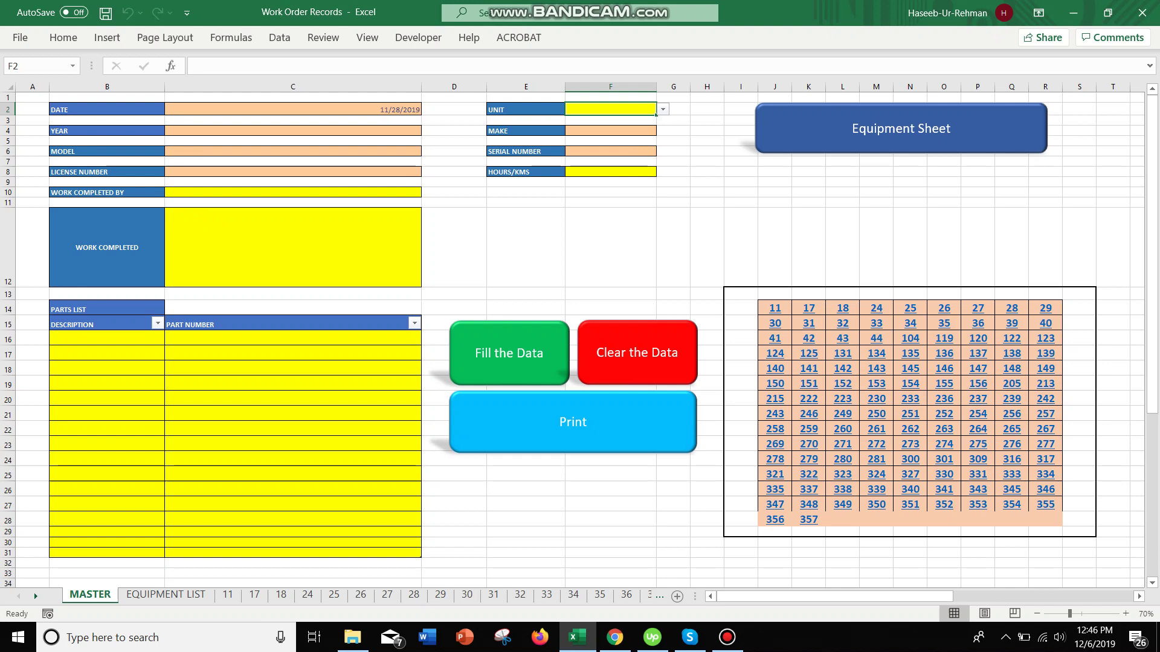
{"action": "left_click", "coordinate": [1011, 505]}
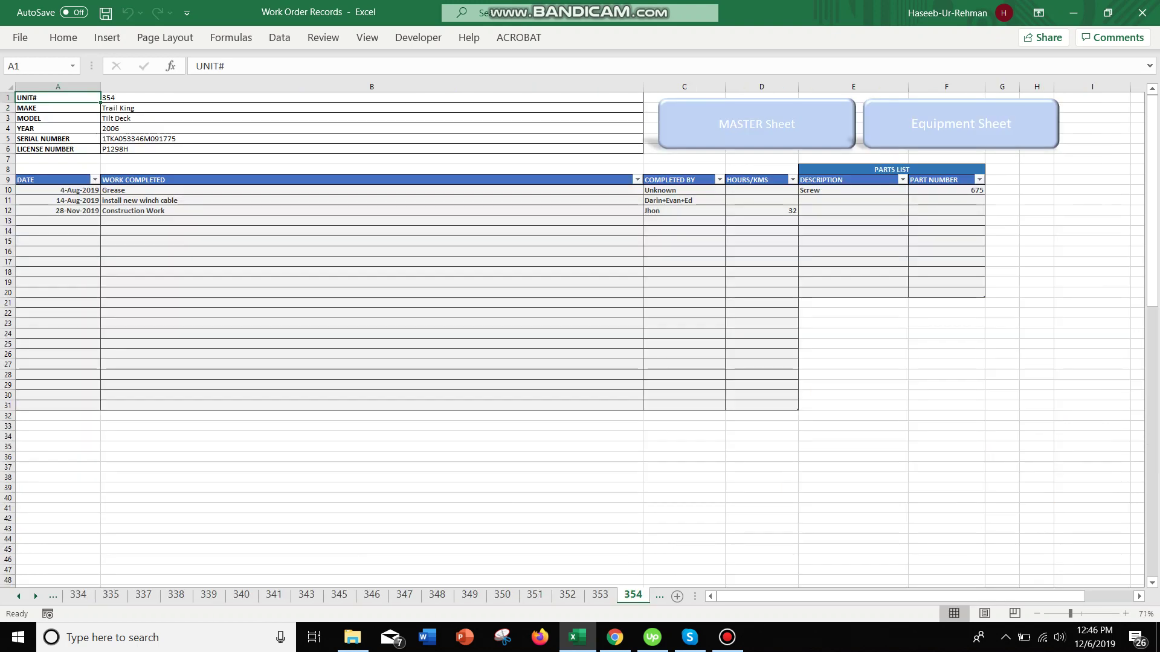
{"action": "left_click_drag", "start_coordinate": [72, 211], "coordinate": [272, 211]}
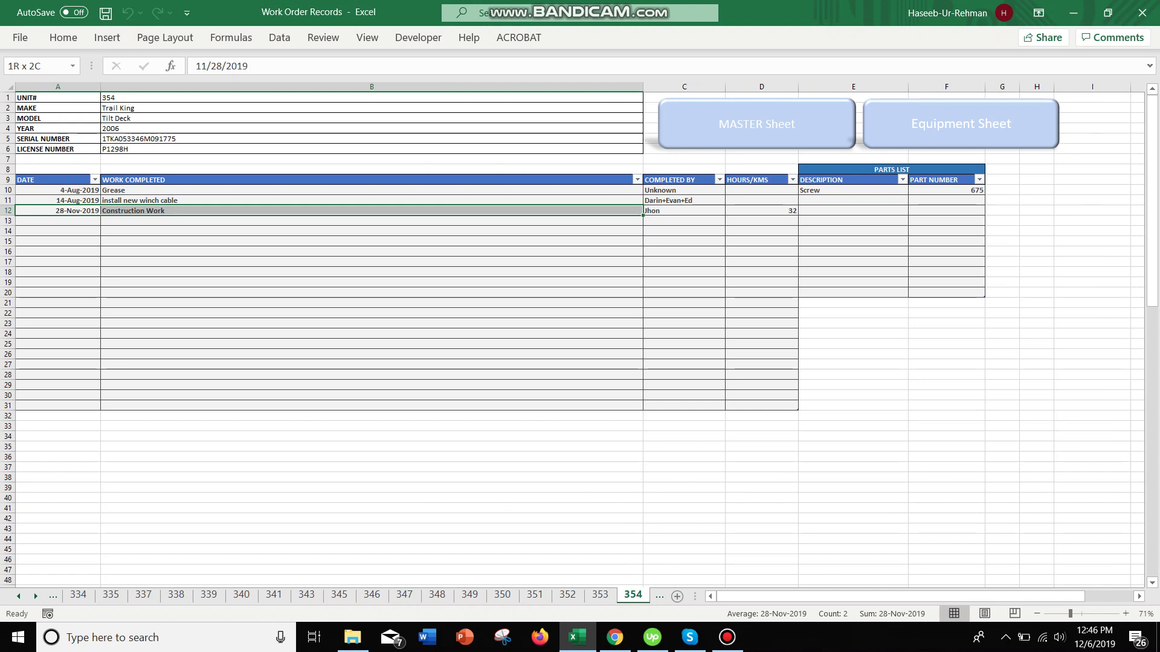
{"action": "mouse_move", "coordinate": [642, 212]}
{"action": "left_mouse_down"}
{"action": "mouse_move", "coordinate": [797, 214]}
{"action": "mouse_move", "coordinate": [947, 191]}
{"action": "left_mouse_up"}
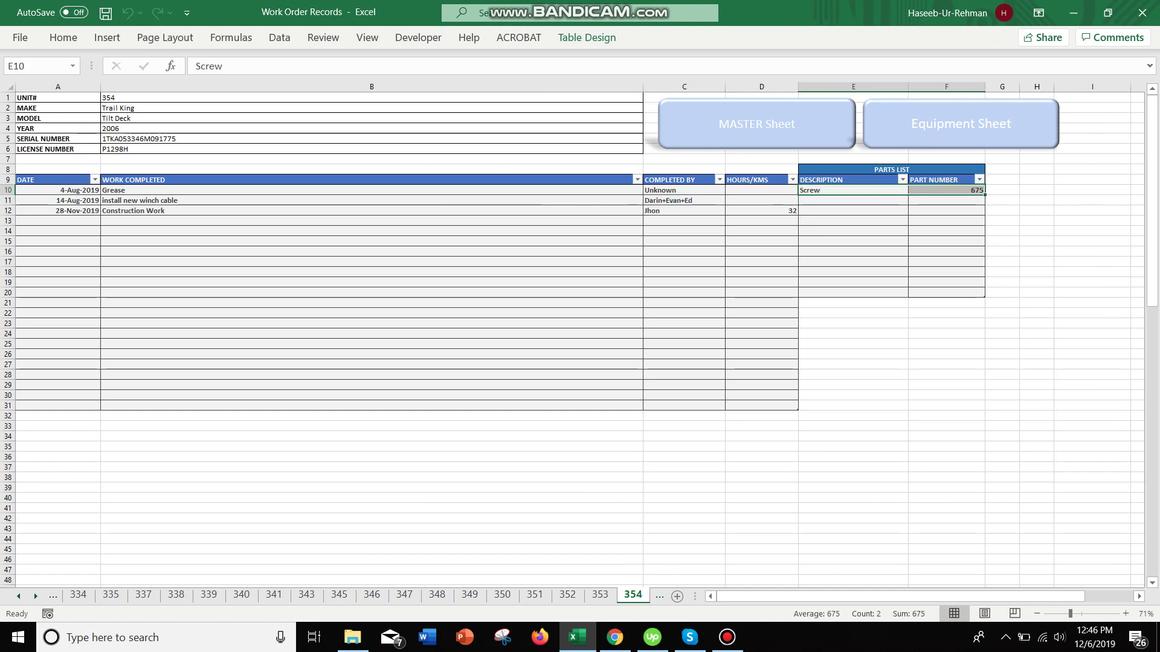
{"action": "mouse_move", "coordinate": [362, 97]}
{"action": "left_mouse_down"}
{"action": "mouse_move", "coordinate": [363, 150]}
{"action": "mouse_move", "coordinate": [363, 97]}
{"action": "left_mouse_up"}
{"action": "left_click", "coordinate": [750, 136]}
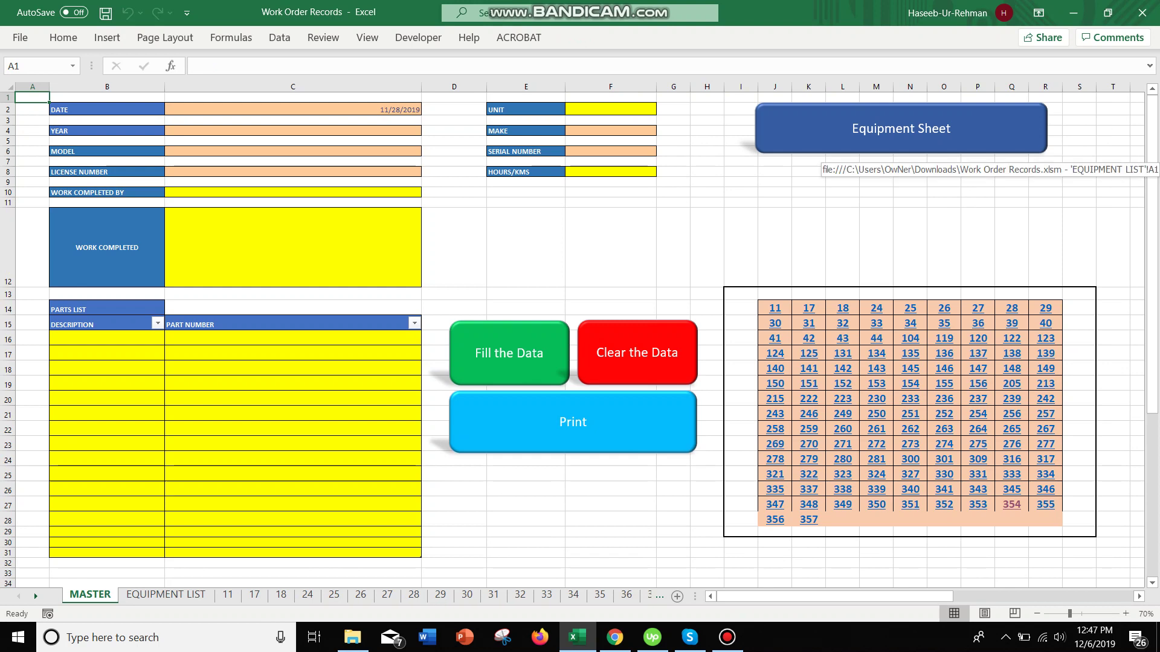
{"action": "left_click", "coordinate": [819, 145]}
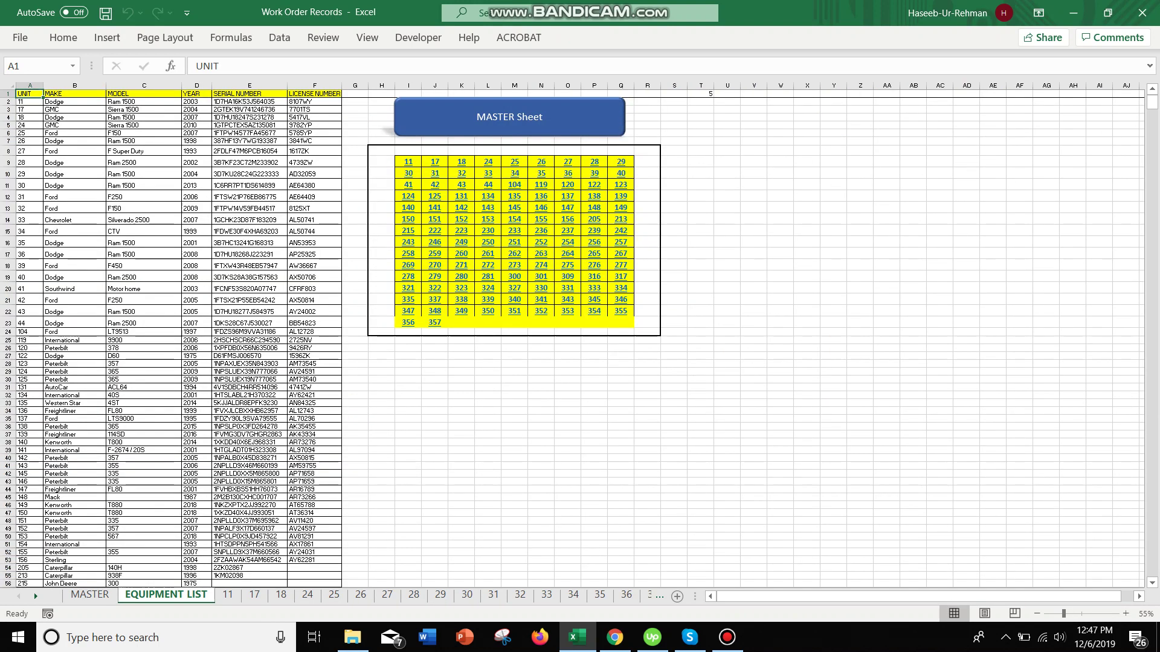
{"action": "mouse_move", "coordinate": [27, 102]}
{"action": "left_mouse_down"}
{"action": "mouse_move", "coordinate": [368, 580]}
{"action": "mouse_move", "coordinate": [346, 105]}
{"action": "left_mouse_up"}
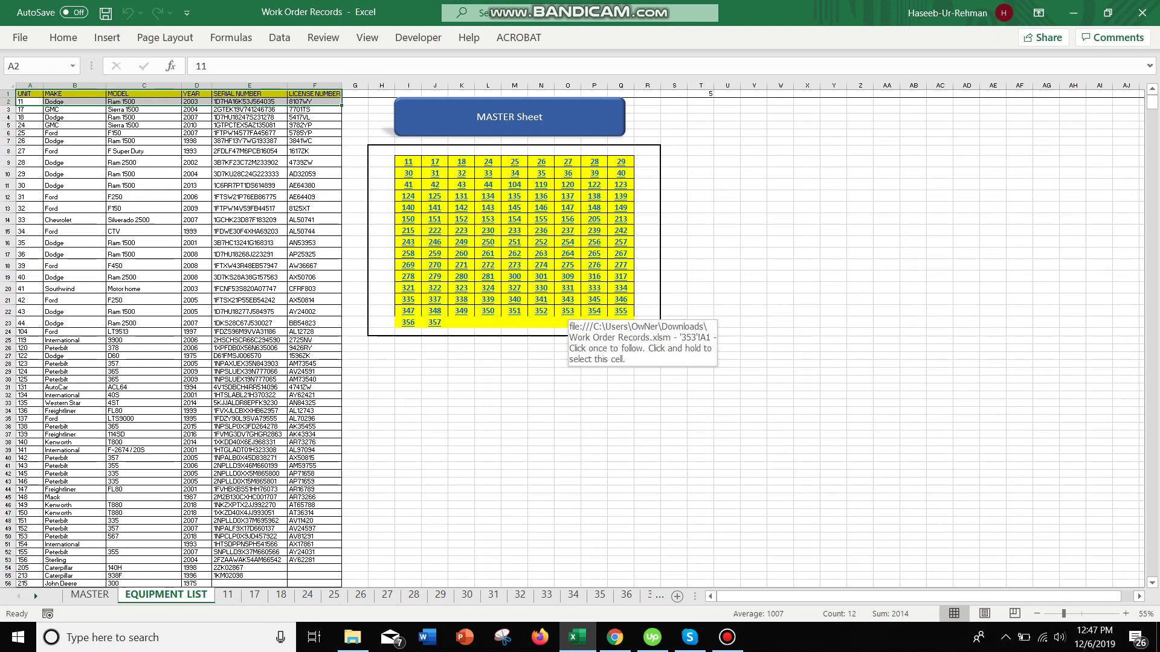
{"action": "left_click", "coordinate": [567, 311]}
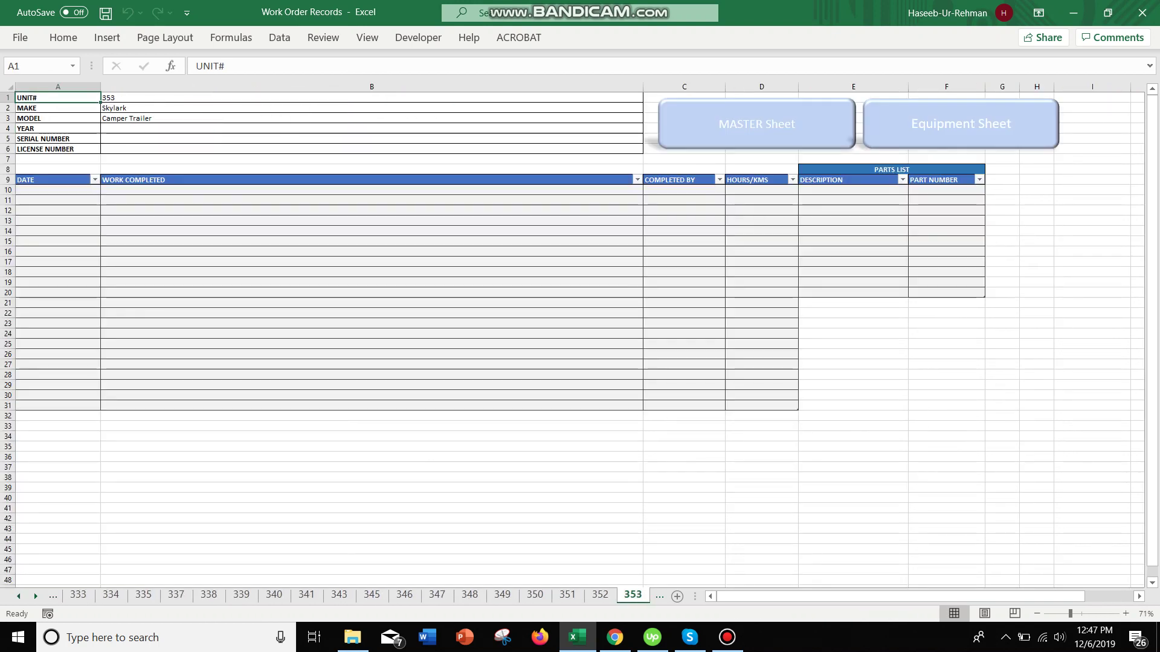
{"action": "left_click", "coordinate": [756, 124]}
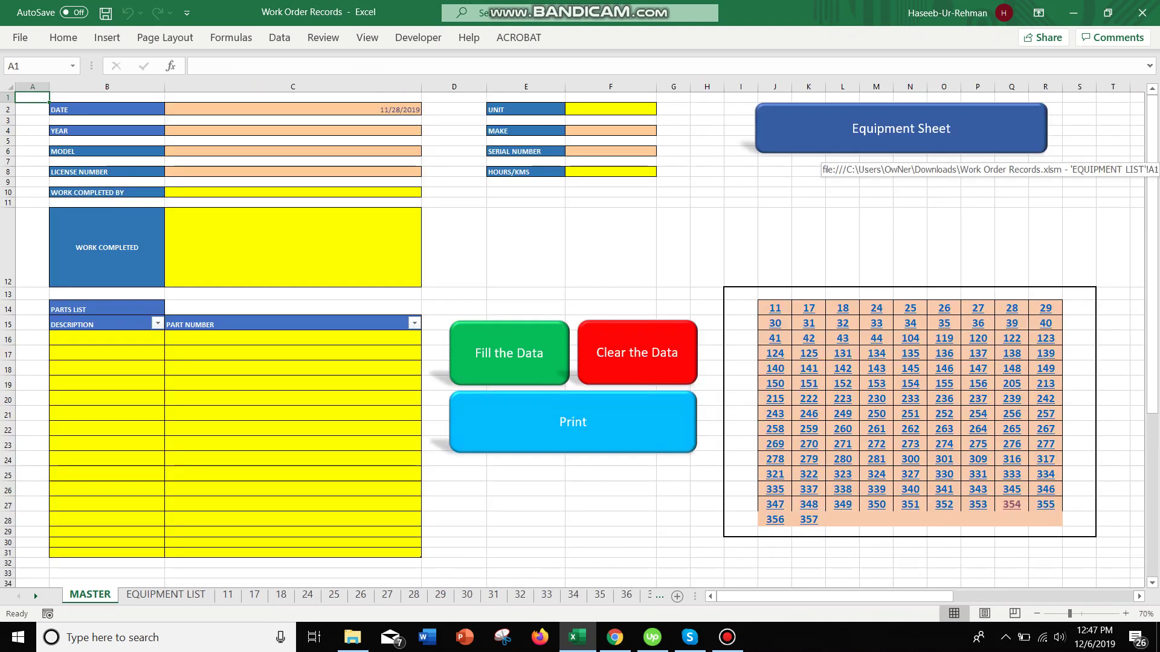
{"action": "mouse_move", "coordinate": [107, 110]}
{"action": "left_mouse_down"}
{"action": "mouse_move", "coordinate": [293, 337]}
{"action": "mouse_move", "coordinate": [293, 545]}
{"action": "mouse_move", "coordinate": [293, 489]}
{"action": "left_mouse_up"}
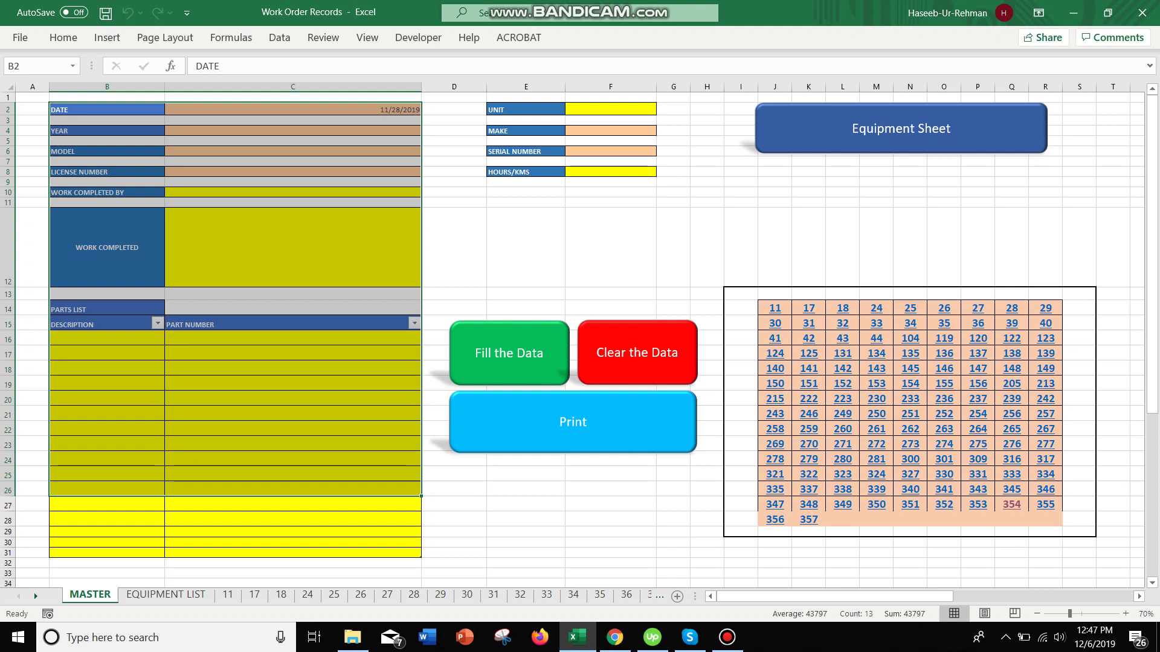
{"action": "left_click", "coordinate": [877, 367]}
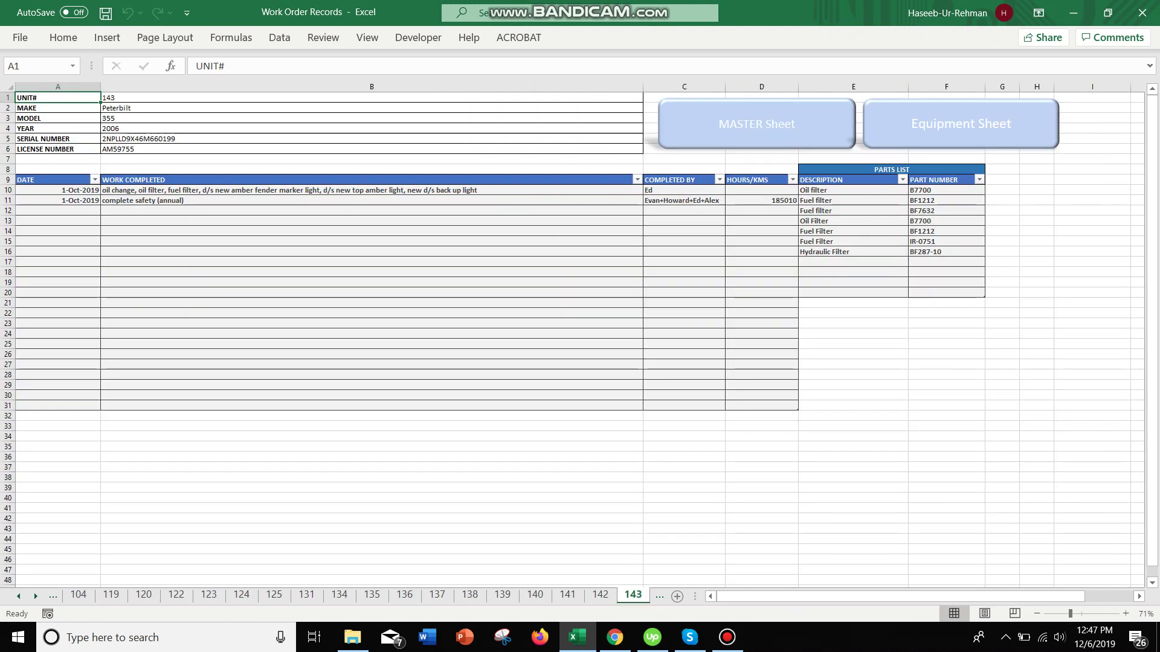
{"action": "key", "text": "Down"}
{"action": "key", "text": "Down"}
{"action": "key", "text": "Down"}
{"action": "key", "text": "shift+Right"}
{"action": "key", "text": "shift+Right"}
{"action": "key", "text": "shift+Right"}
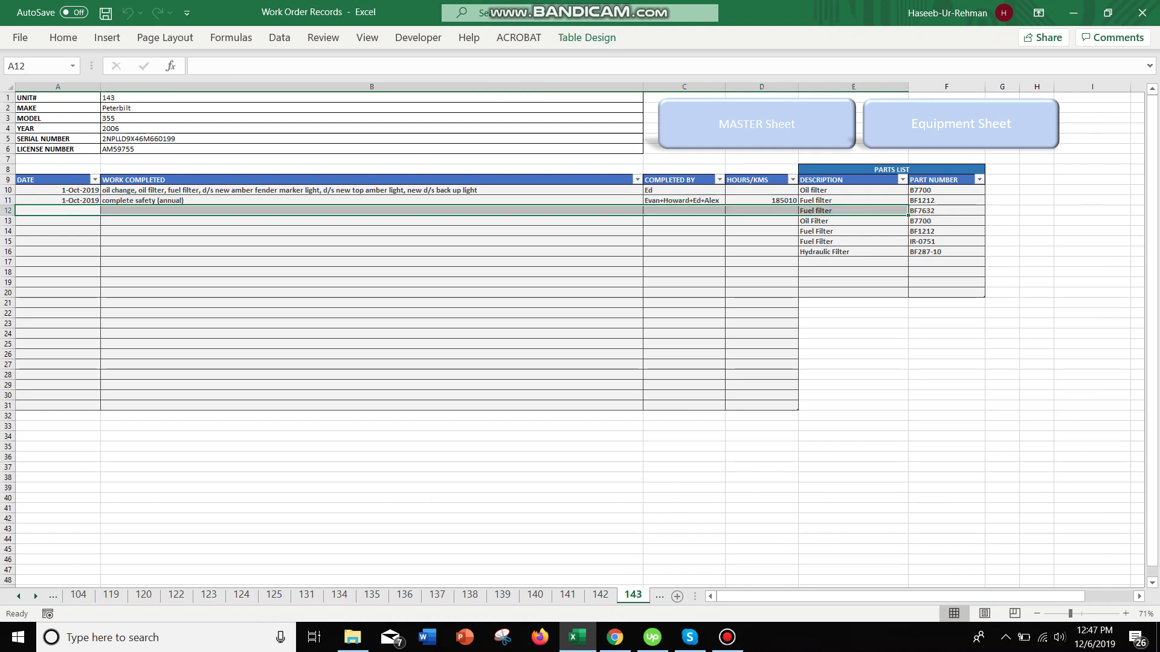